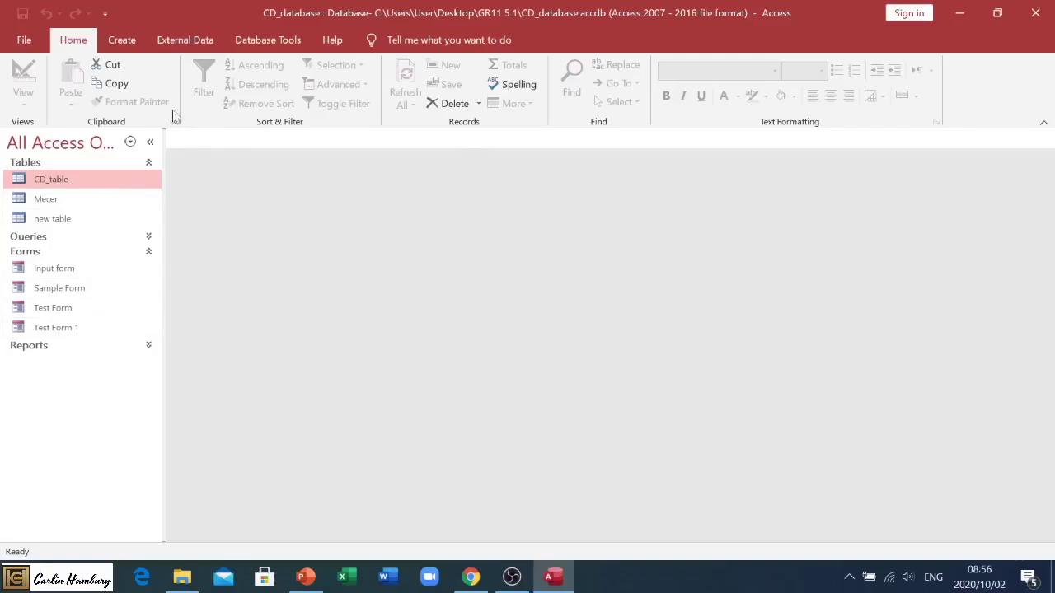
Start the Form Wizard for CD_table and reposition its dialog in the workspace
left_click(126, 48)
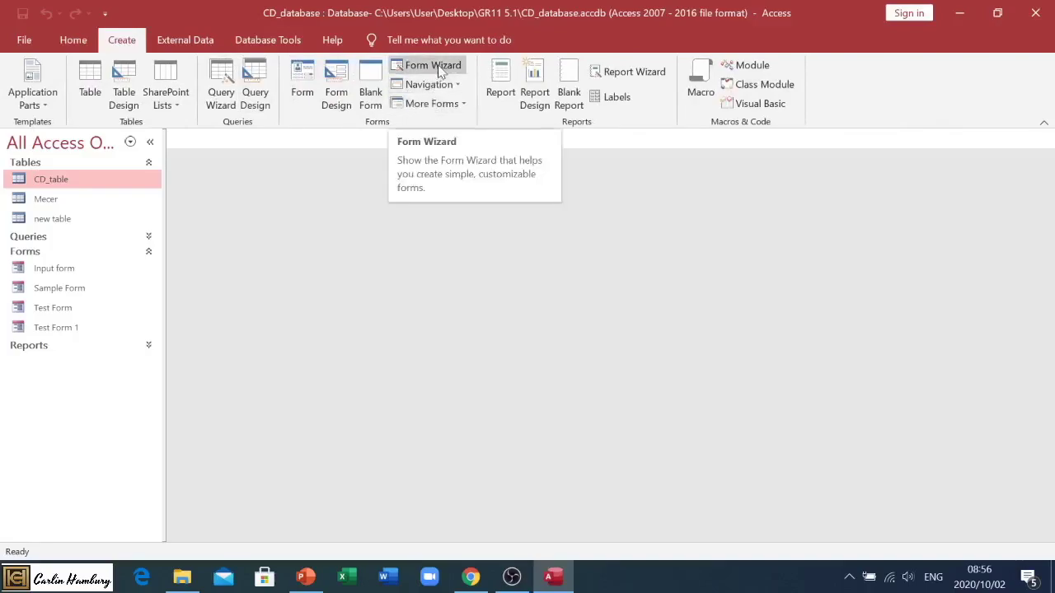
left_click(438, 66)
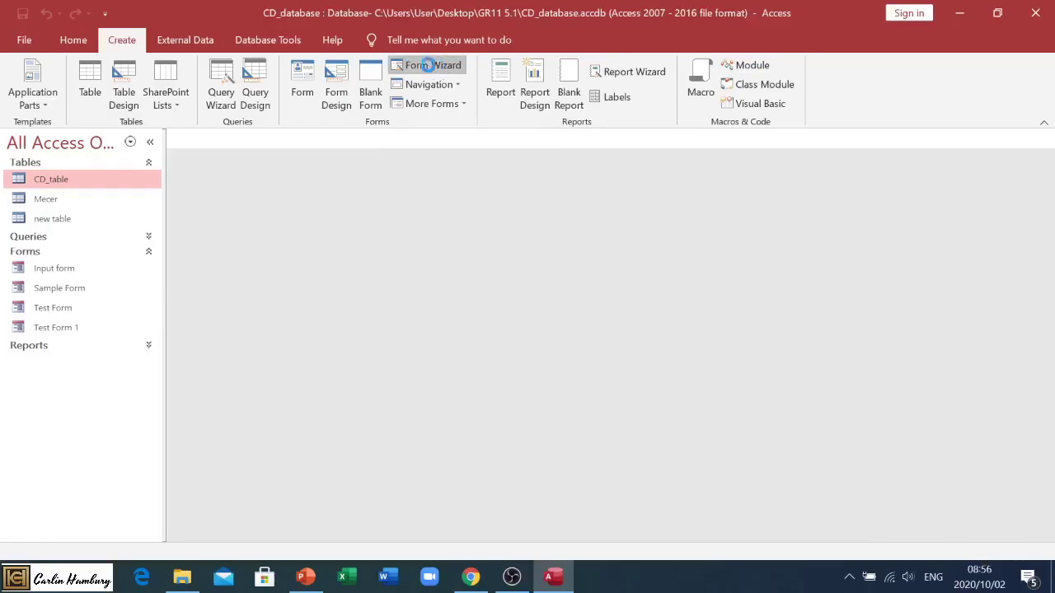
left_click_drag(452, 99, 431, 180)
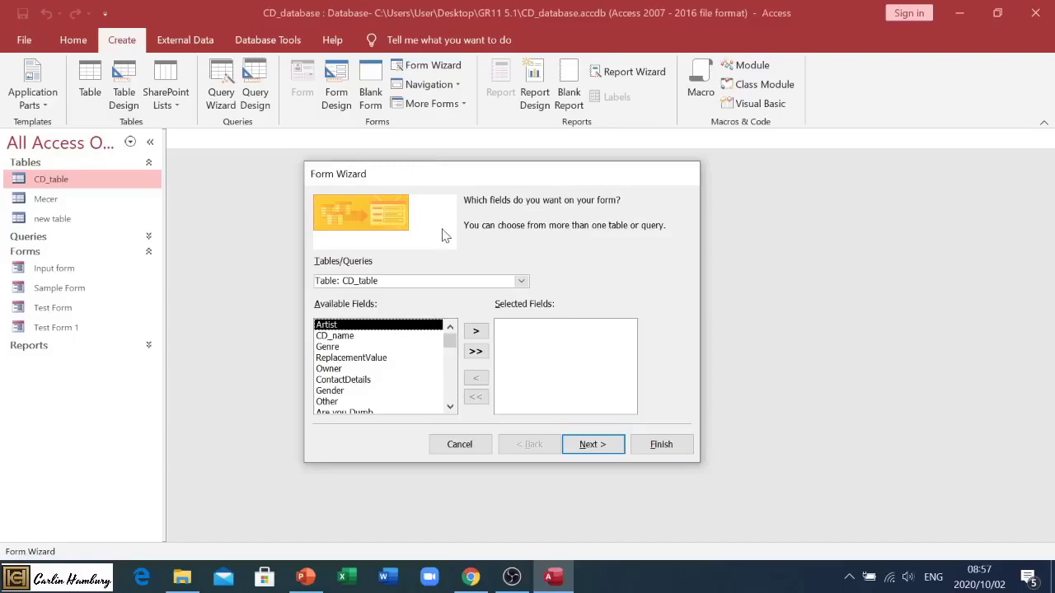
left_click_drag(429, 179, 436, 162)
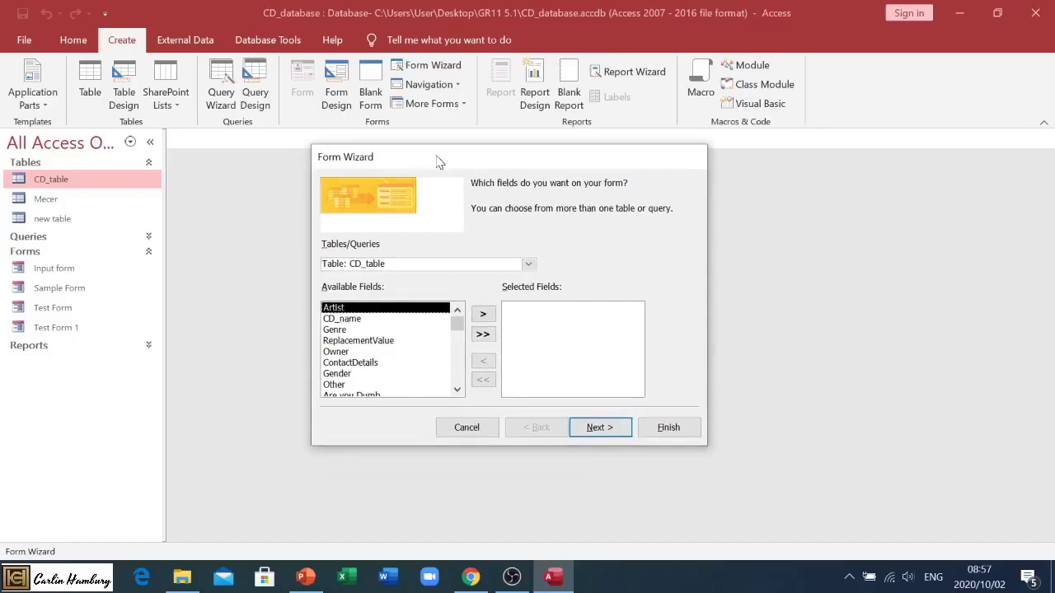
Browse the available source tables and queries, switch the form's source to the Mecer table, and return it to CD_table
left_click(528, 265)
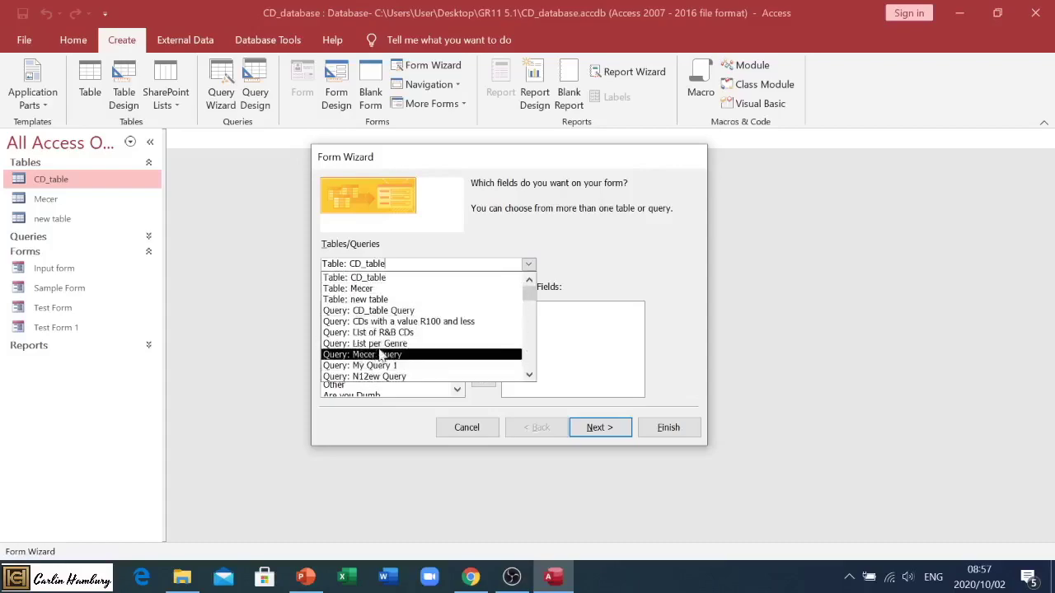
left_click(542, 249)
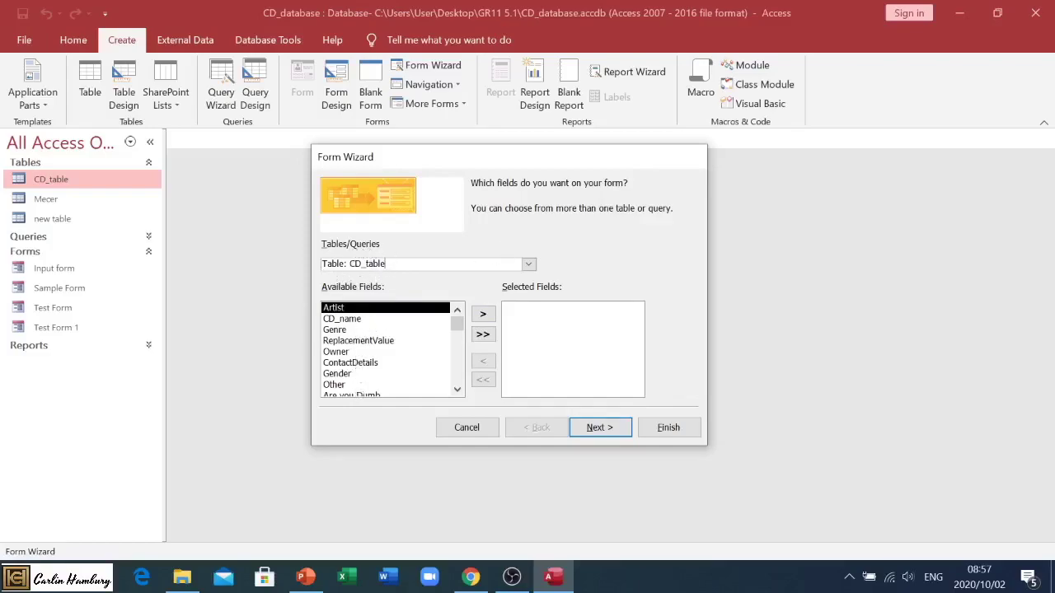
left_click(528, 263)
left_click(368, 286)
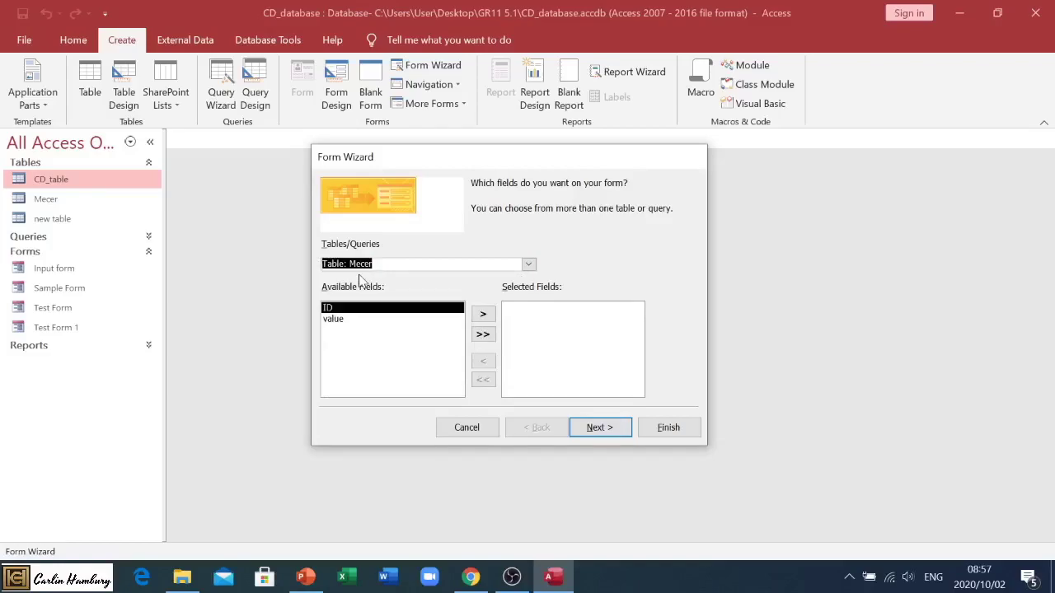
left_click(528, 264)
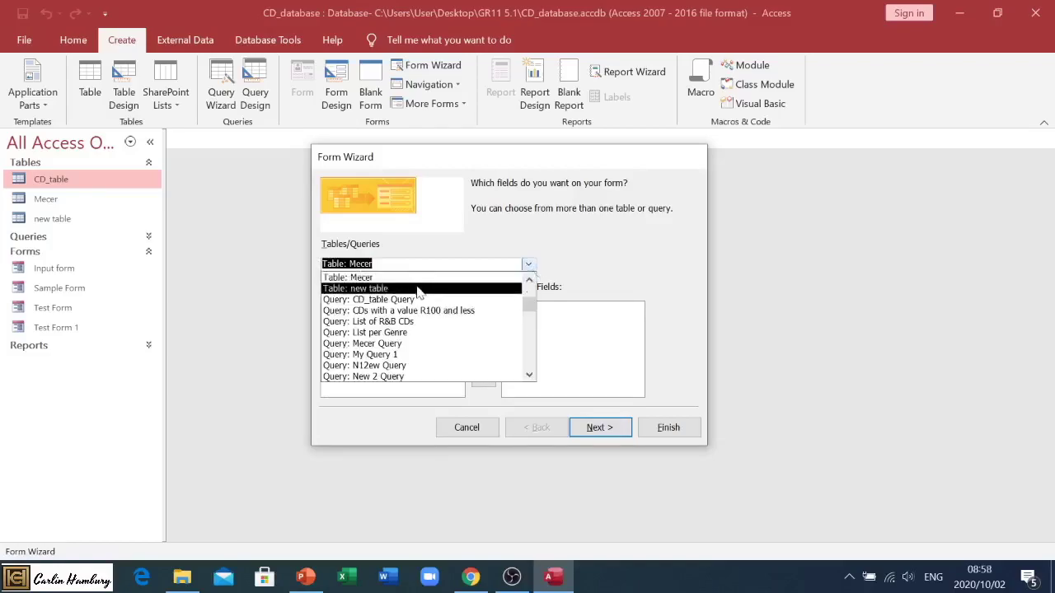
scroll(416, 297, "up", 2)
left_click(359, 285)
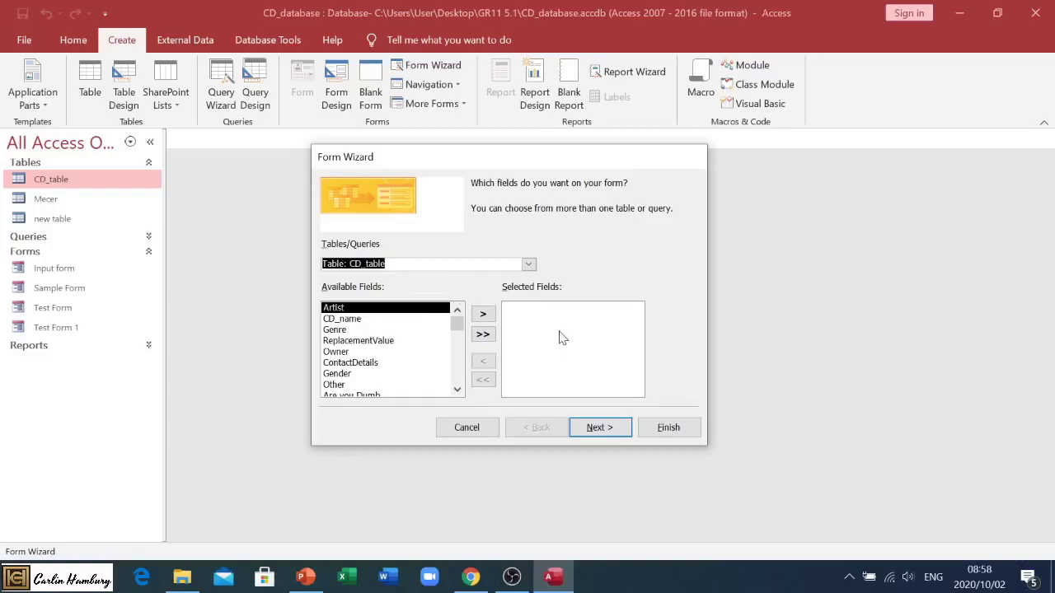
Try adding all CD_table fields to the form at once and remove them all again
left_click(483, 335)
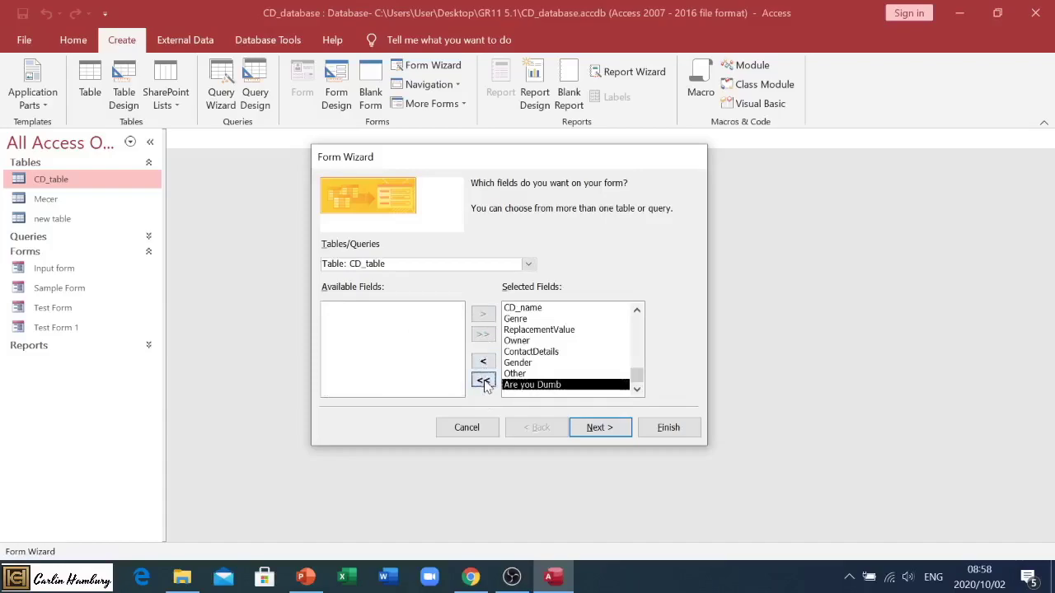
left_click(483, 381)
left_click(483, 335)
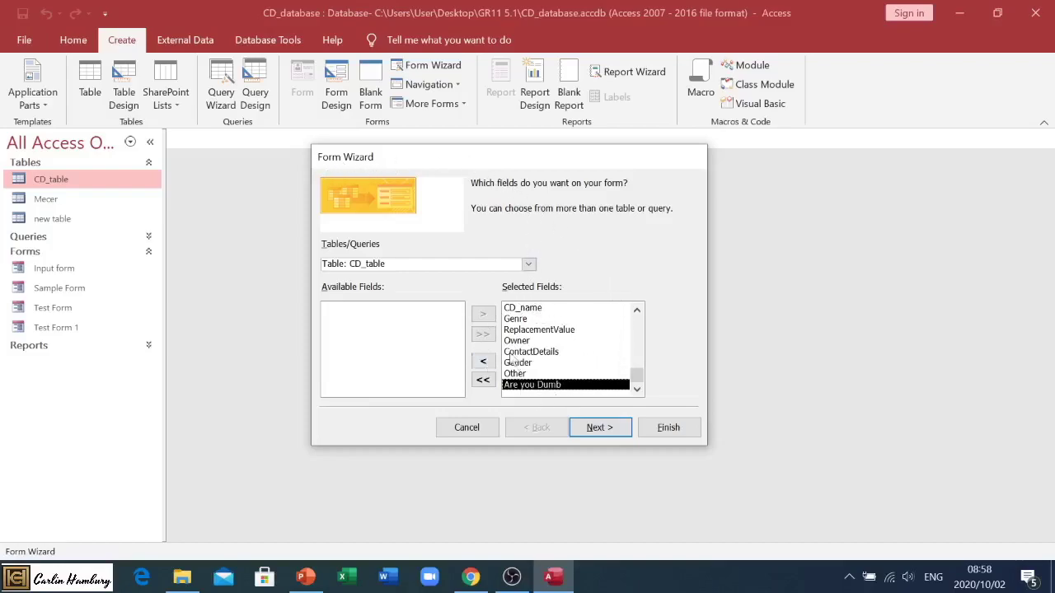
left_click(483, 380)
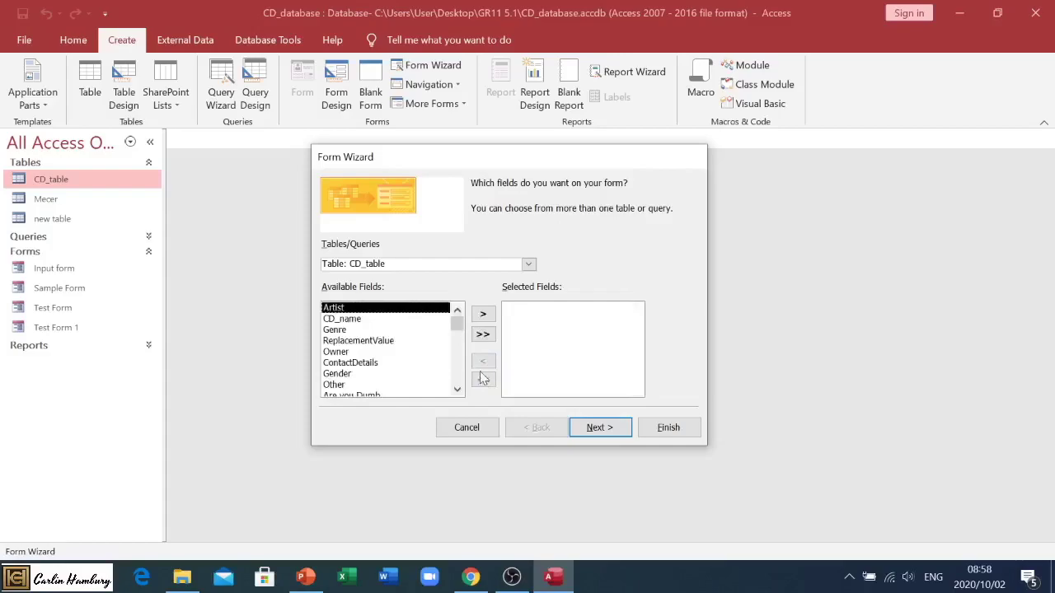
Add the Artist, CD_name and ReplacementValue fields to the form and proceed to the layout choice
left_click(483, 315)
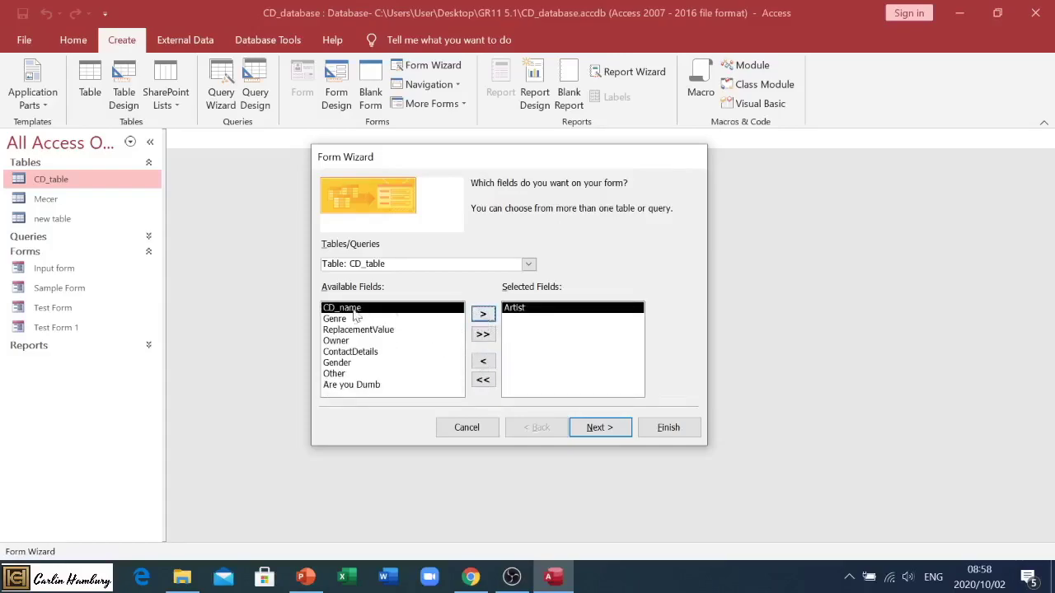
left_click(483, 314)
left_click(394, 319)
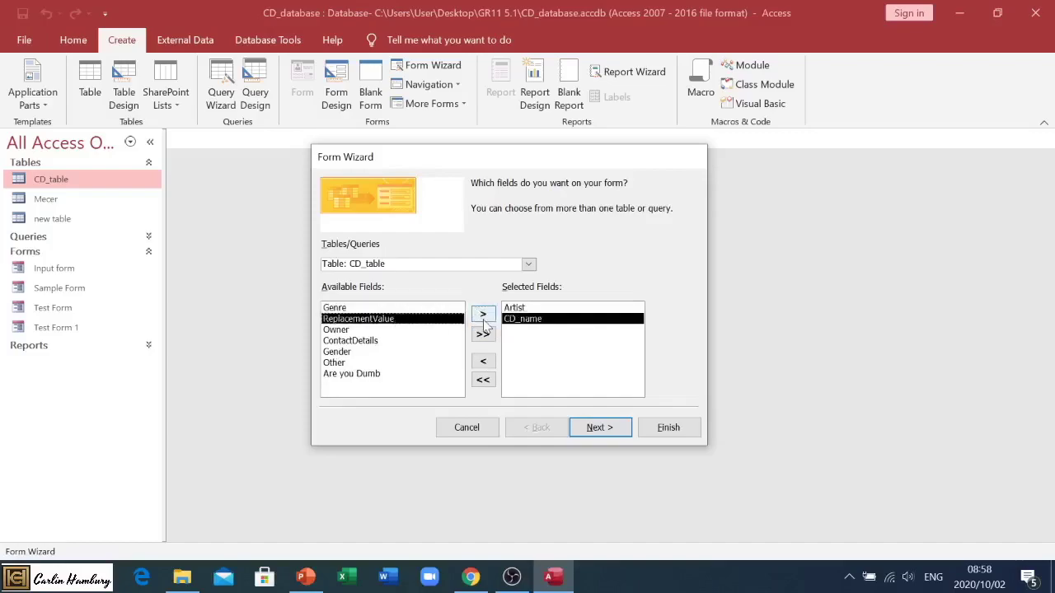
left_click(483, 315)
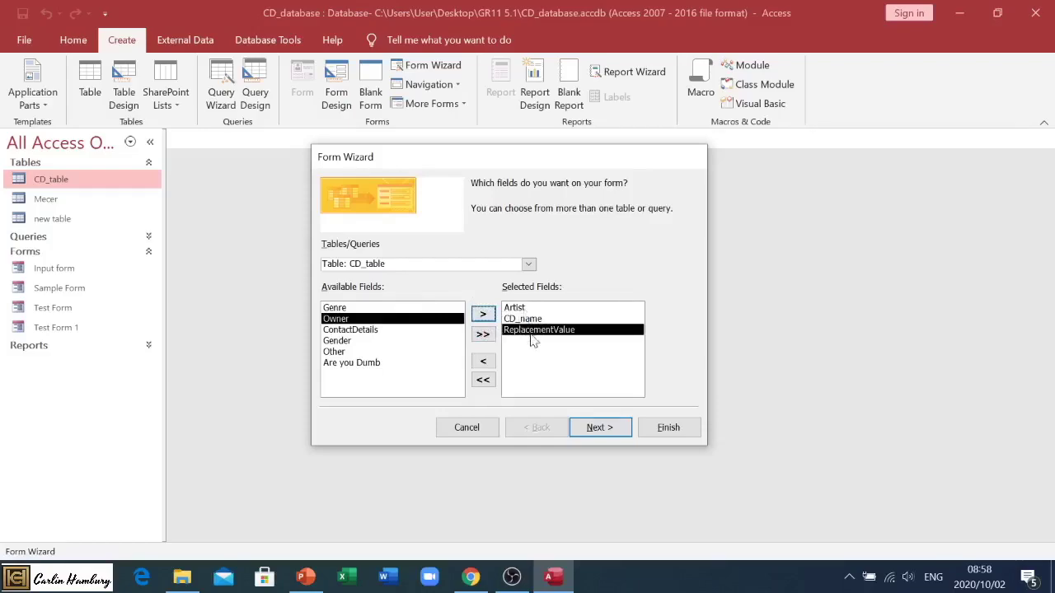
left_click(610, 430)
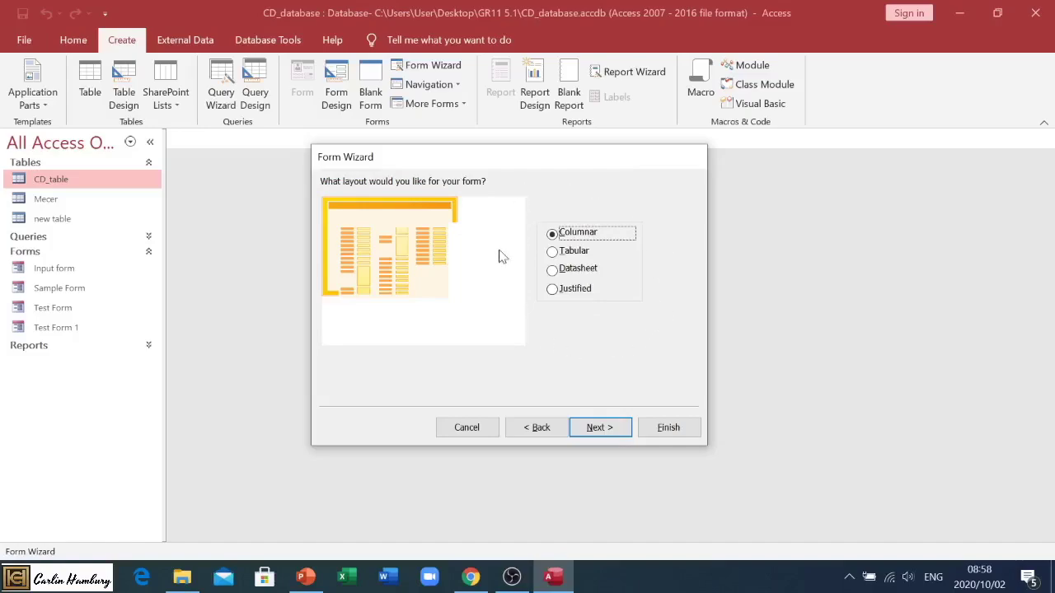
Preview the Tabular, Datasheet and Justified layouts, choose Columnar for the form, and proceed to the title
left_click(558, 255)
left_click(553, 272)
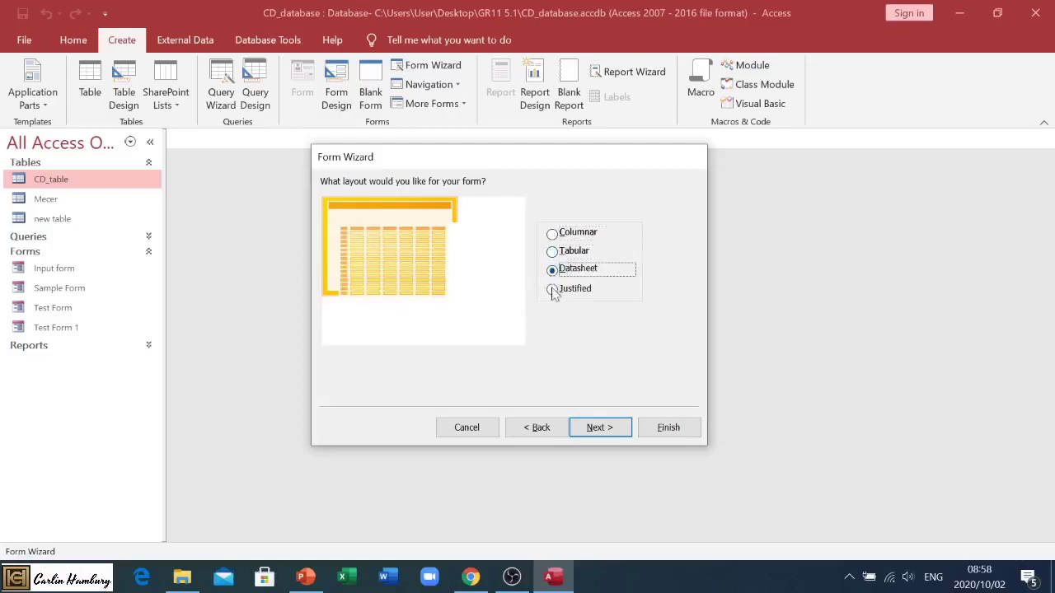
left_click(553, 290)
left_click(552, 234)
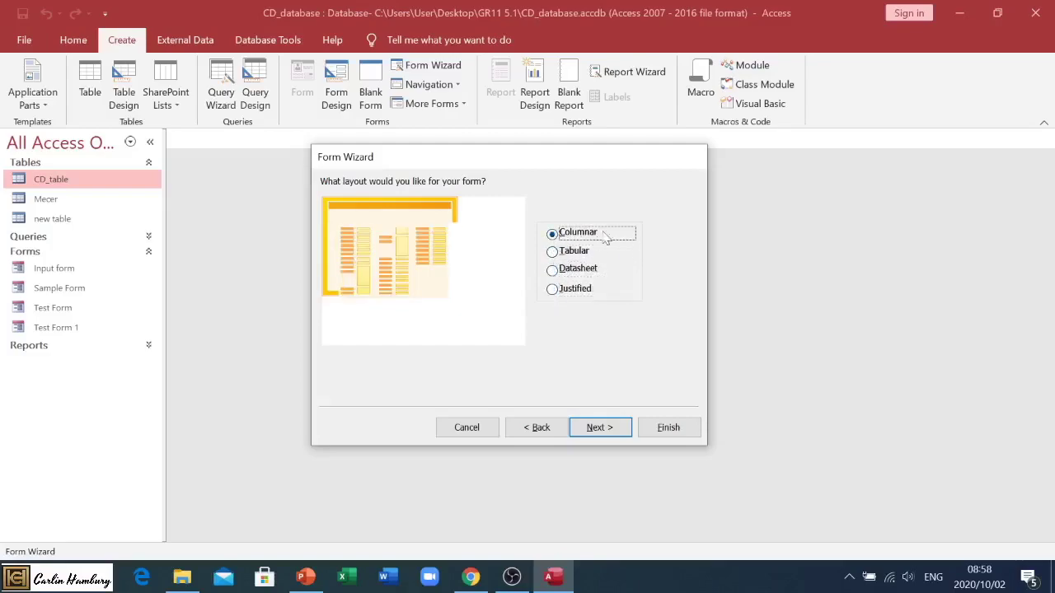
left_click(597, 428)
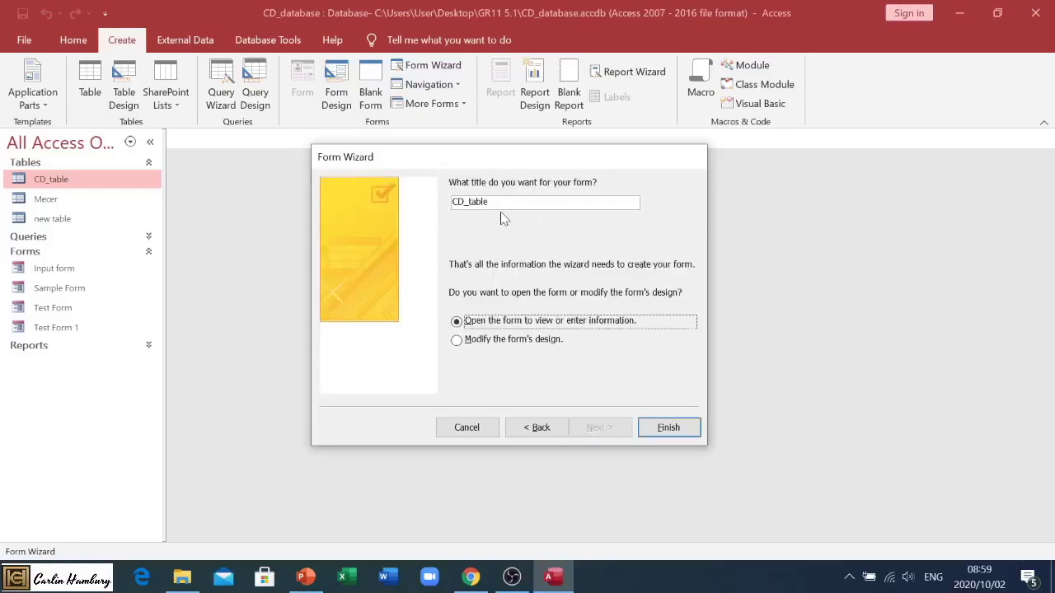
Title the form Test Form and finish it opened for viewing, replacing the existing form of that name
left_click_drag(488, 202, 444, 207)
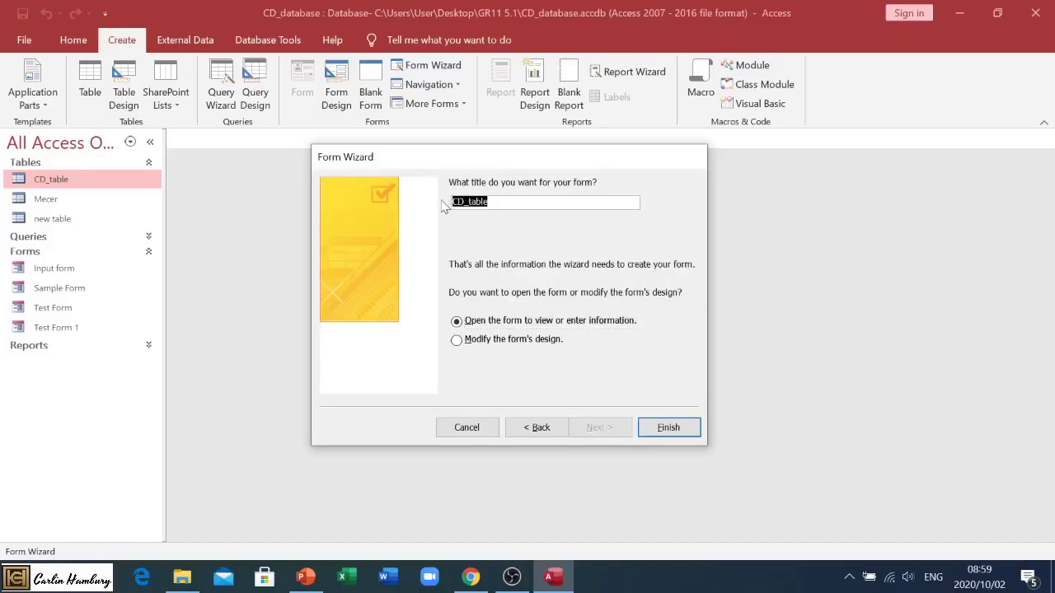
type("Test Form")
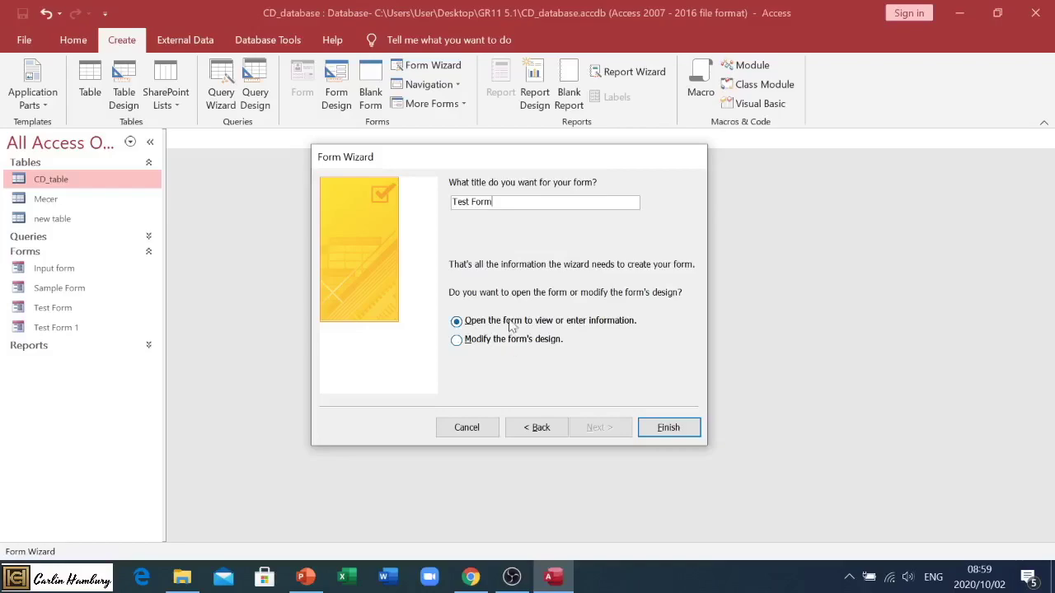
left_click(652, 434)
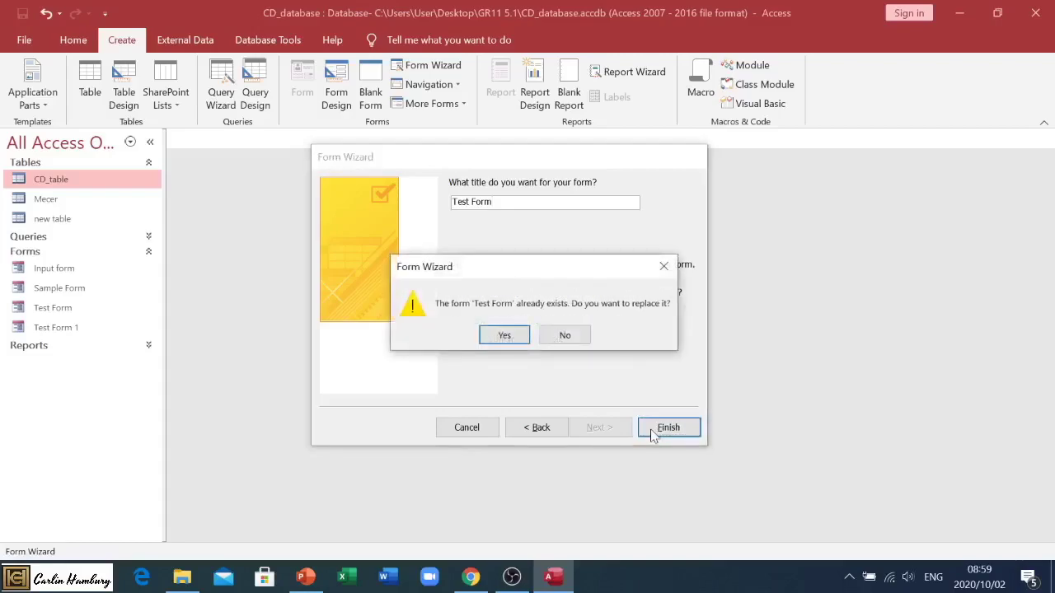
left_click(504, 336)
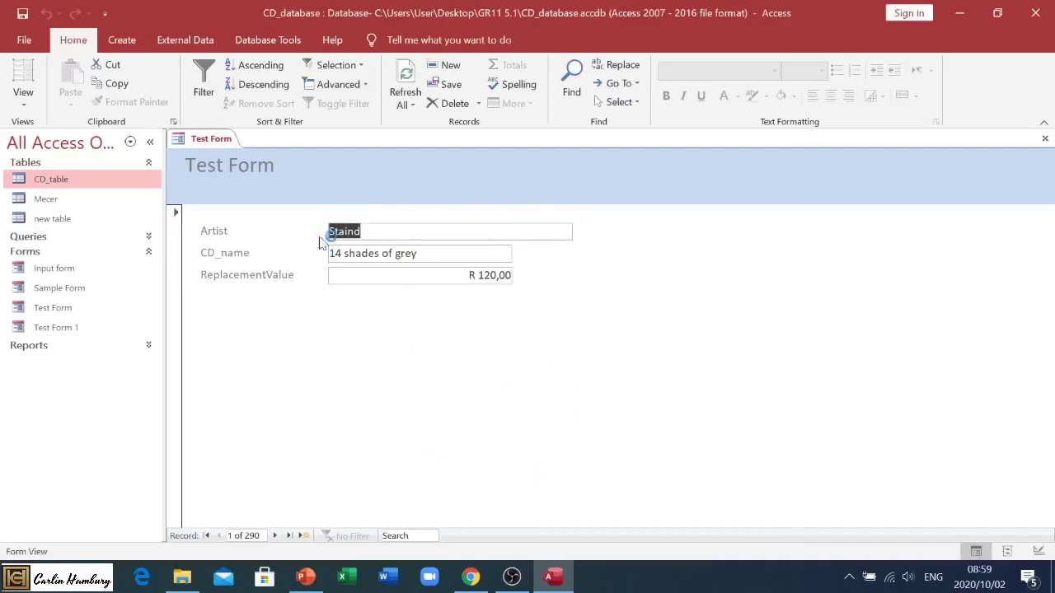
left_click(23, 97)
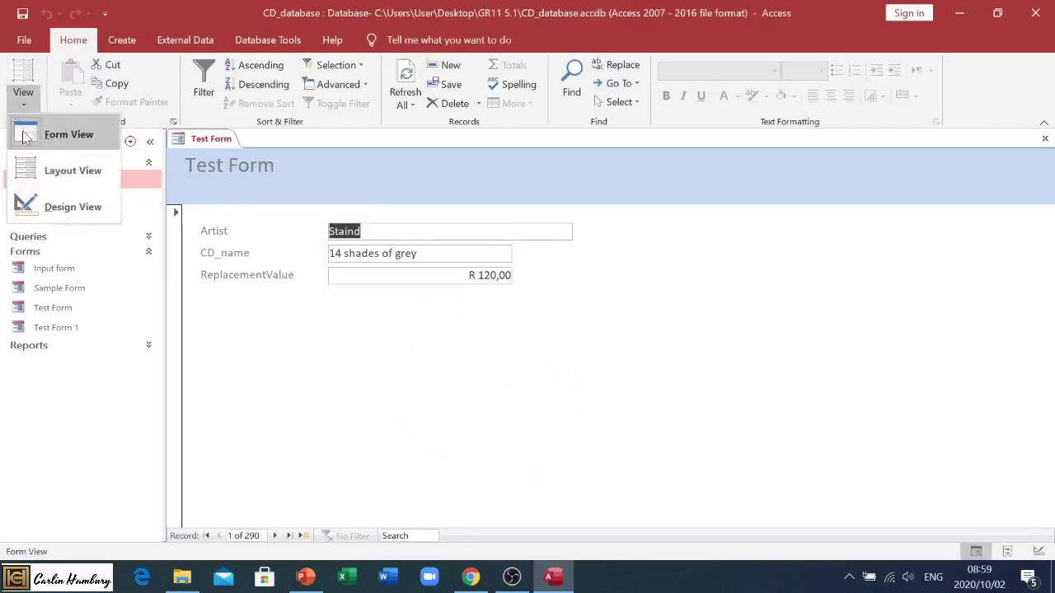
left_click(246, 229)
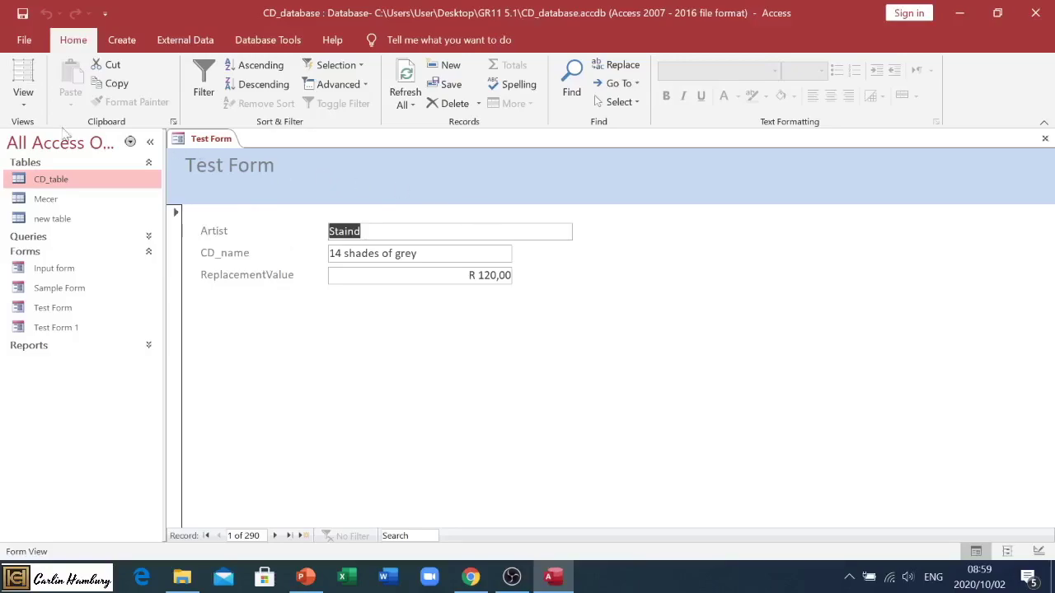
left_click(23, 95)
left_click(263, 334)
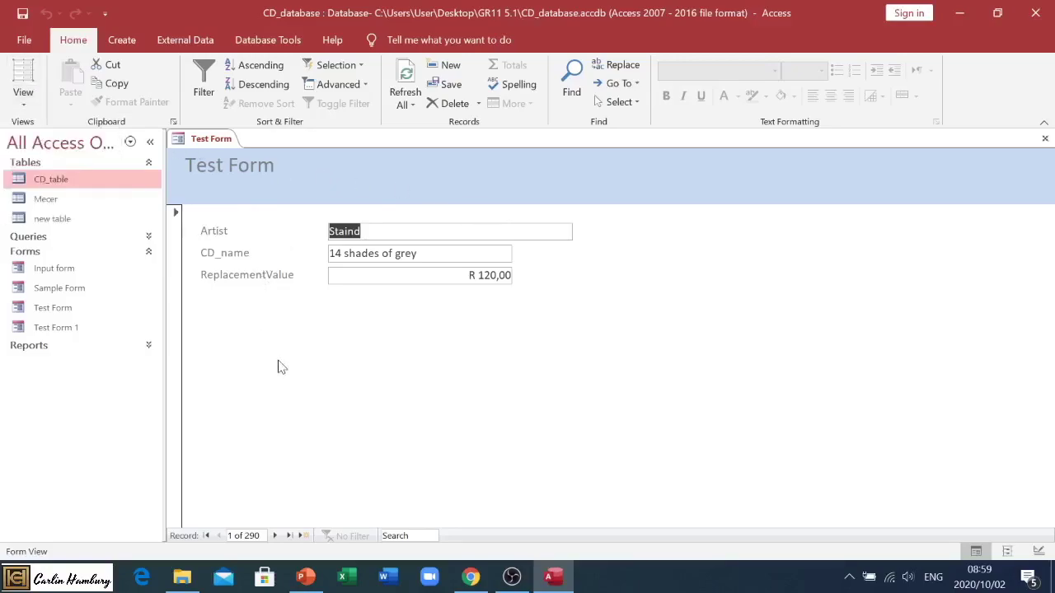